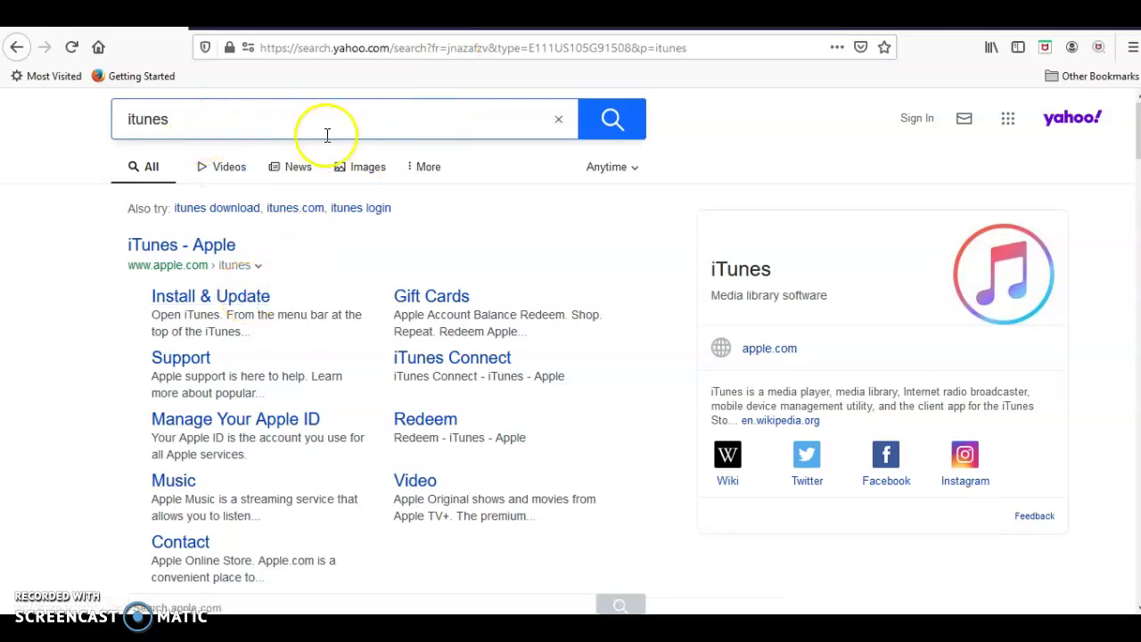
From Apple's install and update page, get iTunes for Windows from the Microsoft Store.
left_click(204, 301)
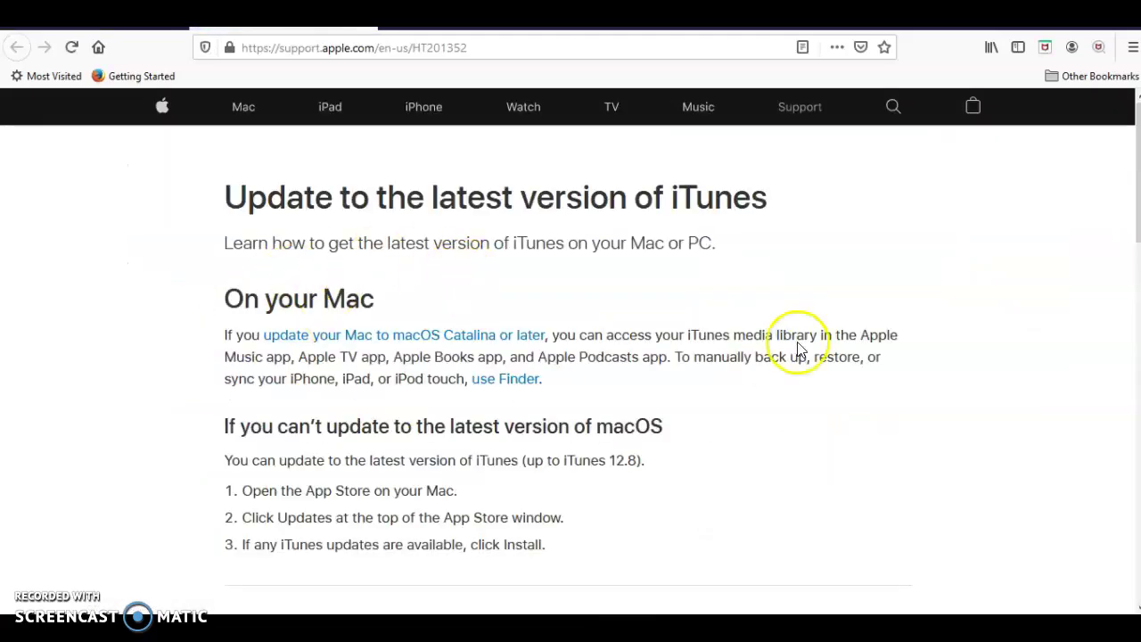
scroll(425, 270, "down", 5)
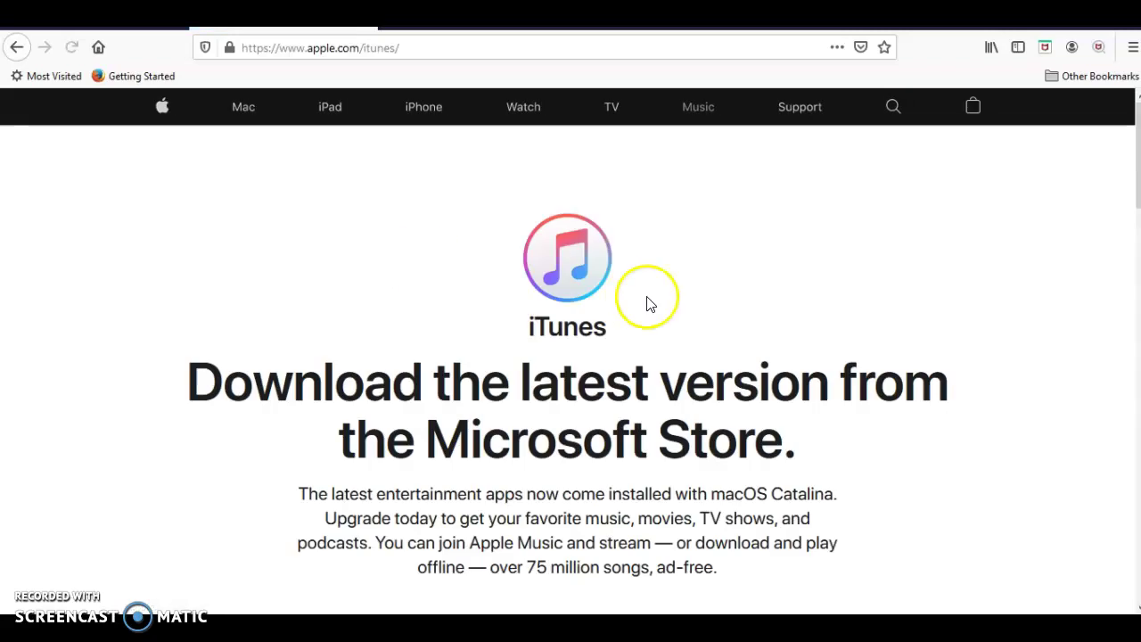
scroll(647, 296, "down", 2)
scroll(648, 296, "down", 3)
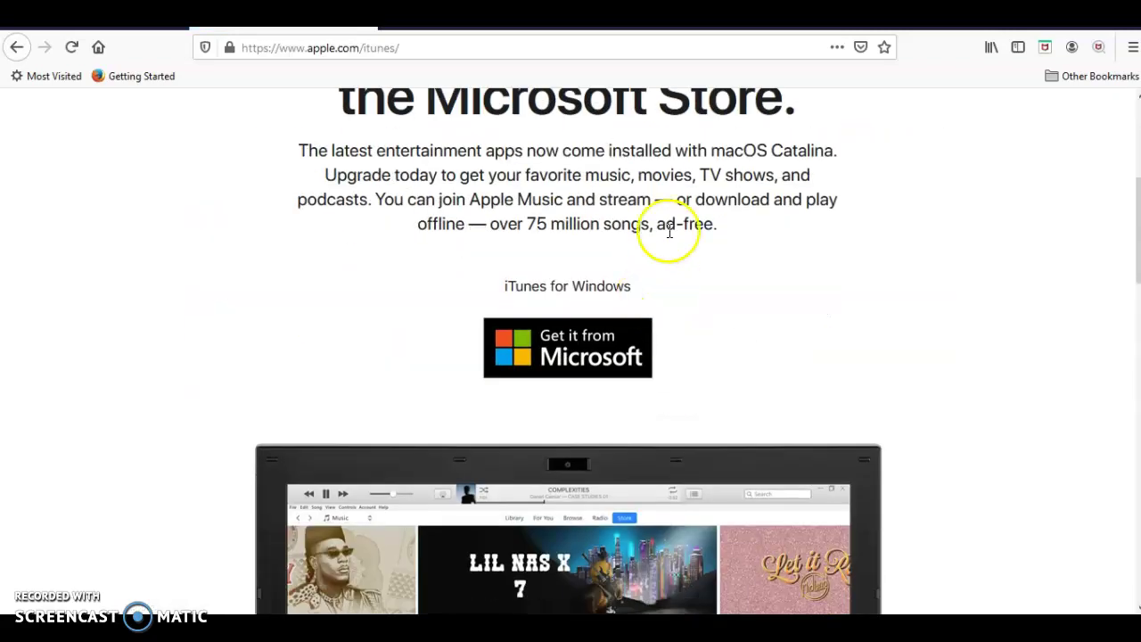
left_click(578, 356)
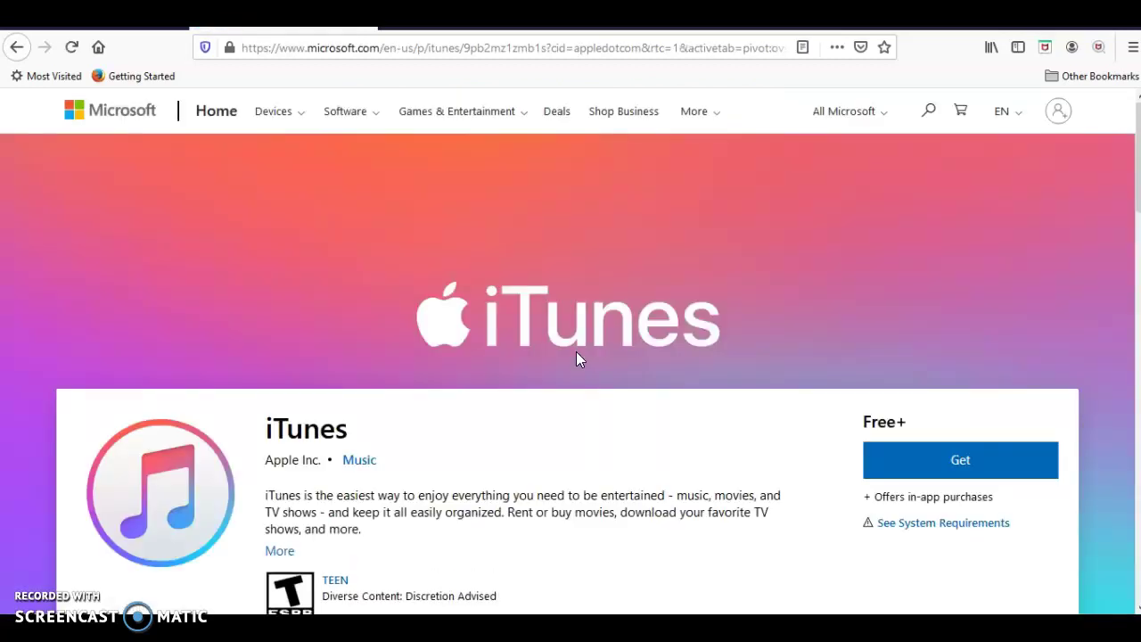
scroll(576, 351, "down", 3)
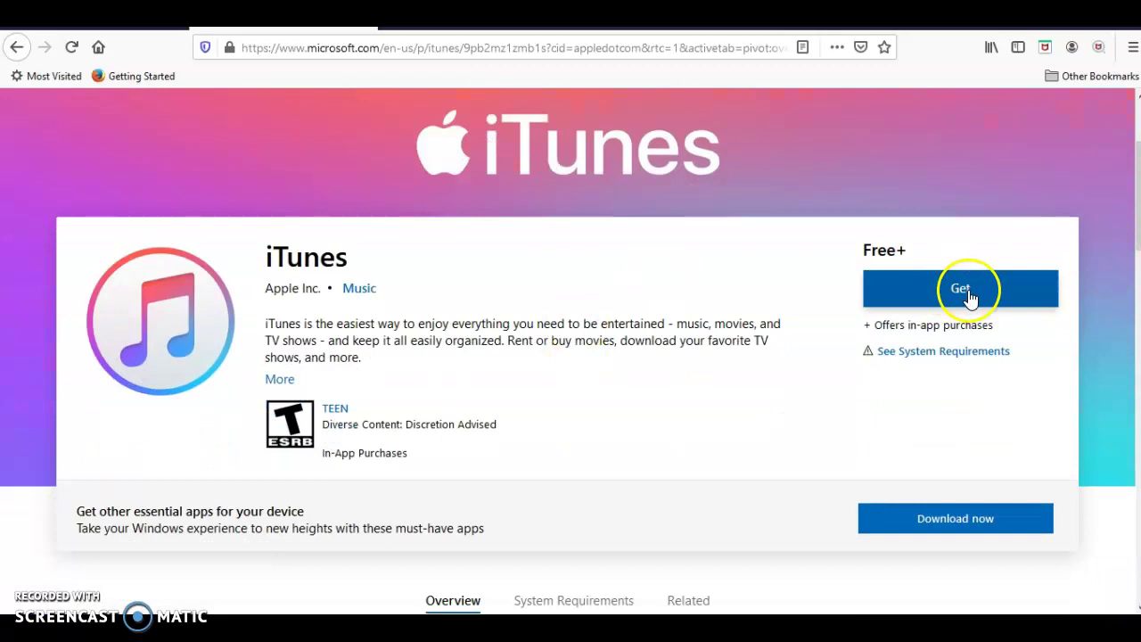
left_click(970, 298)
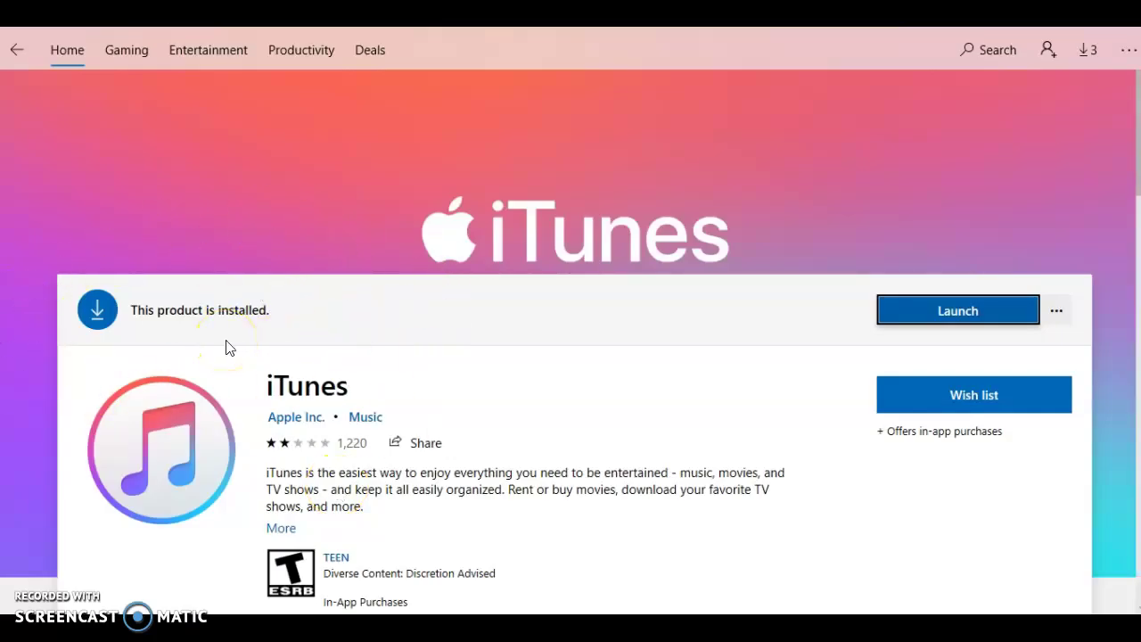
Launch the newly installed iTunes from the Microsoft Store.
left_click(970, 314)
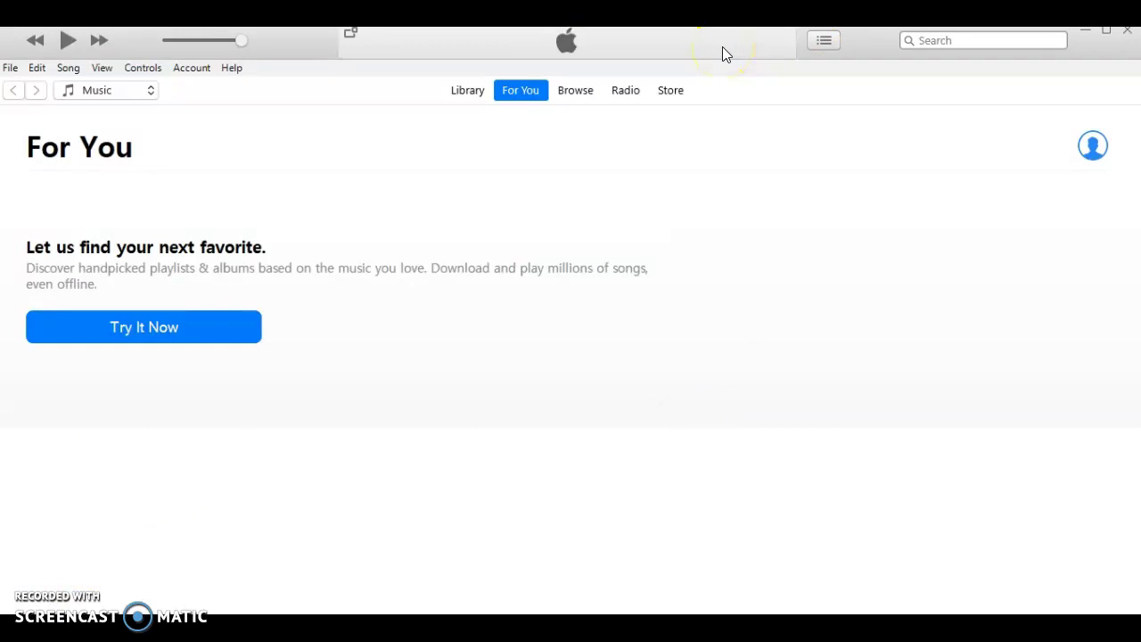
Nudge the iTunes window down, then choose Account > Sign In.
left_click_drag(723, 46, 726, 56)
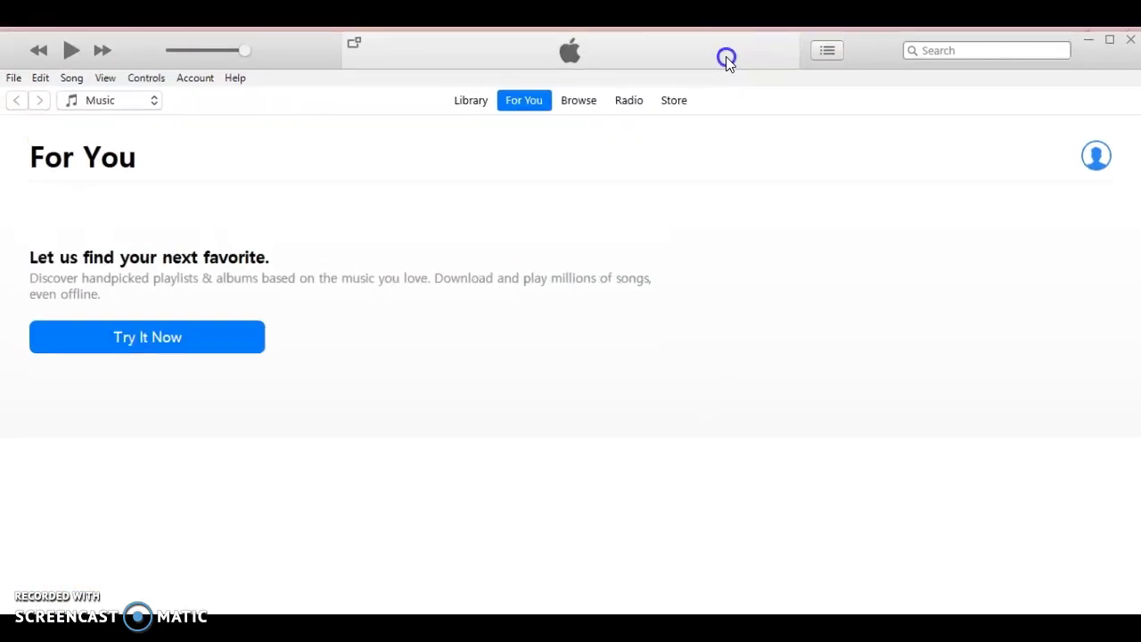
left_click(193, 78)
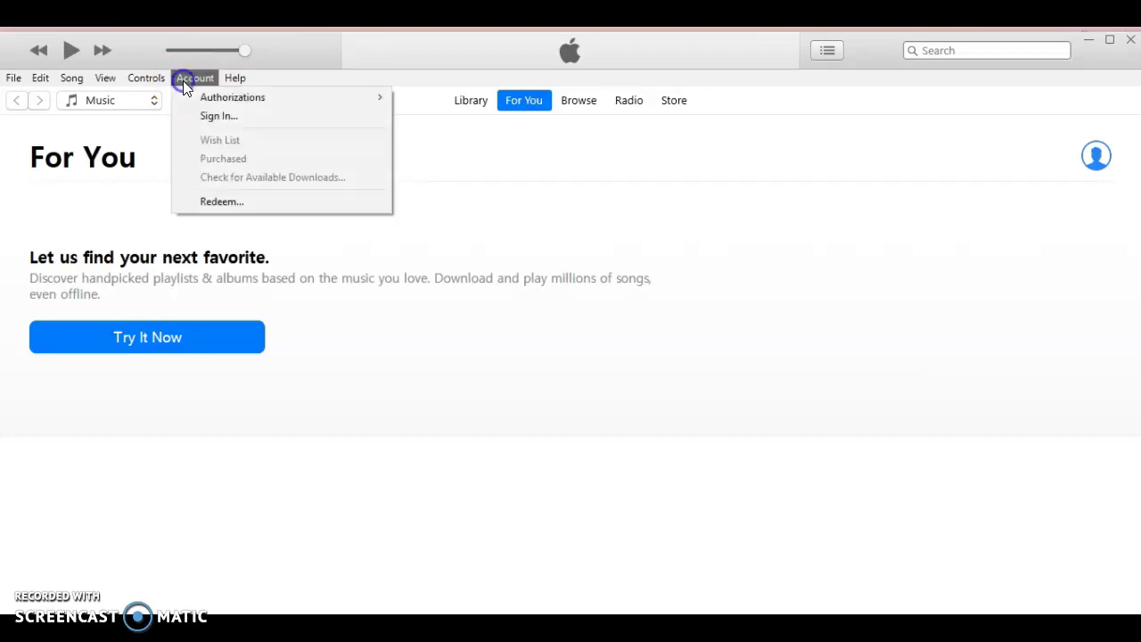
left_click(228, 120)
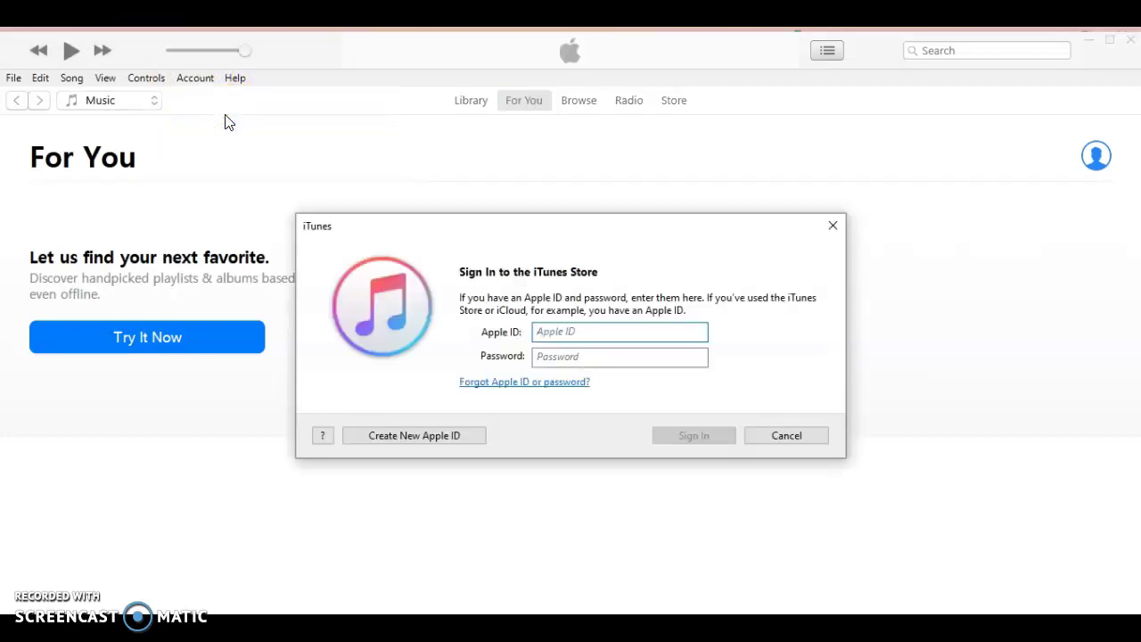
Start a new Apple ID with United States as the country and accept the terms.
left_click(399, 440)
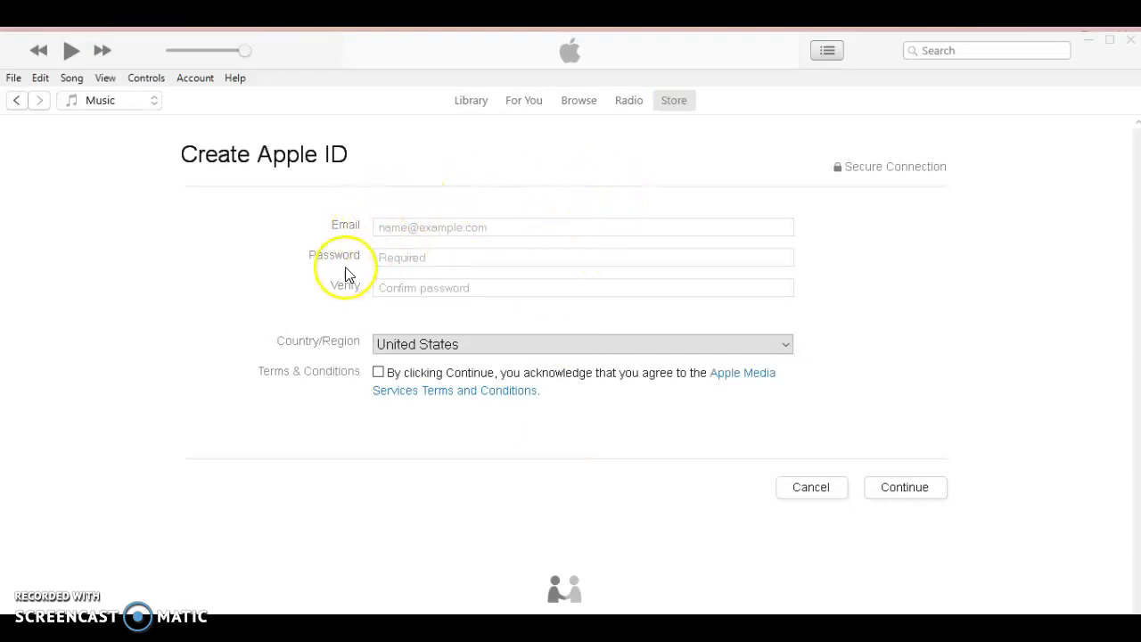
left_click(470, 345)
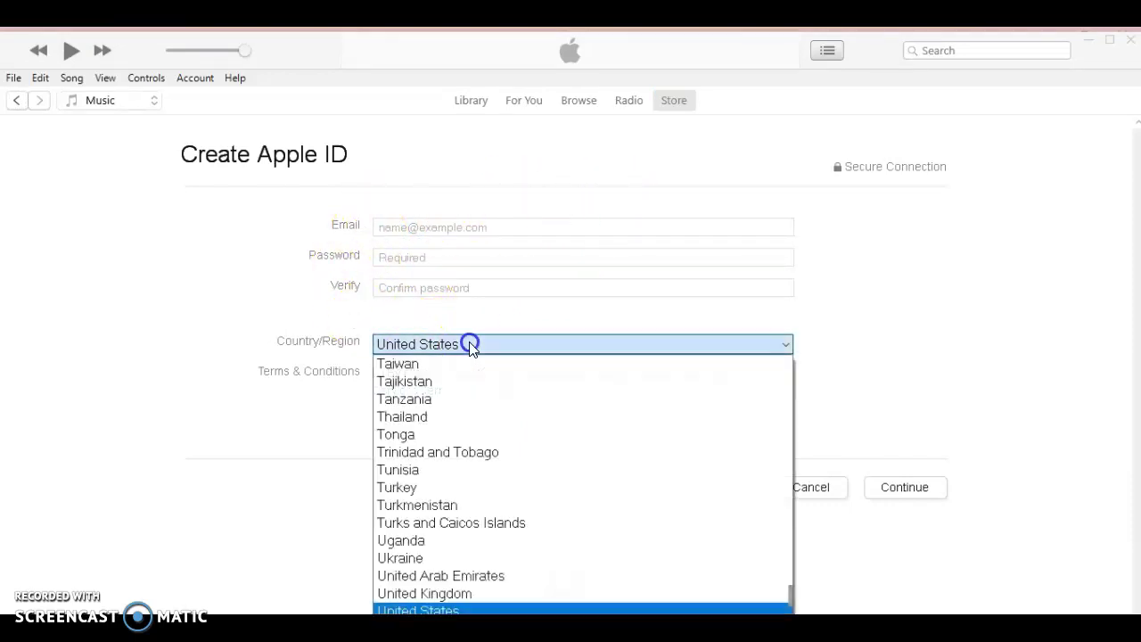
left_click(470, 606)
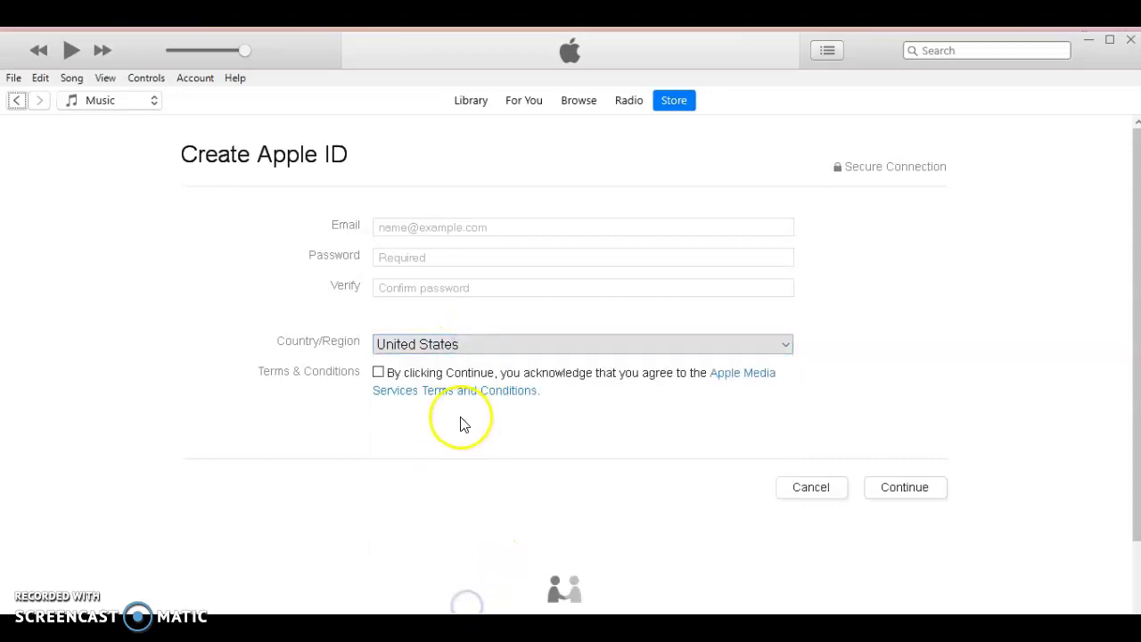
left_click(378, 374)
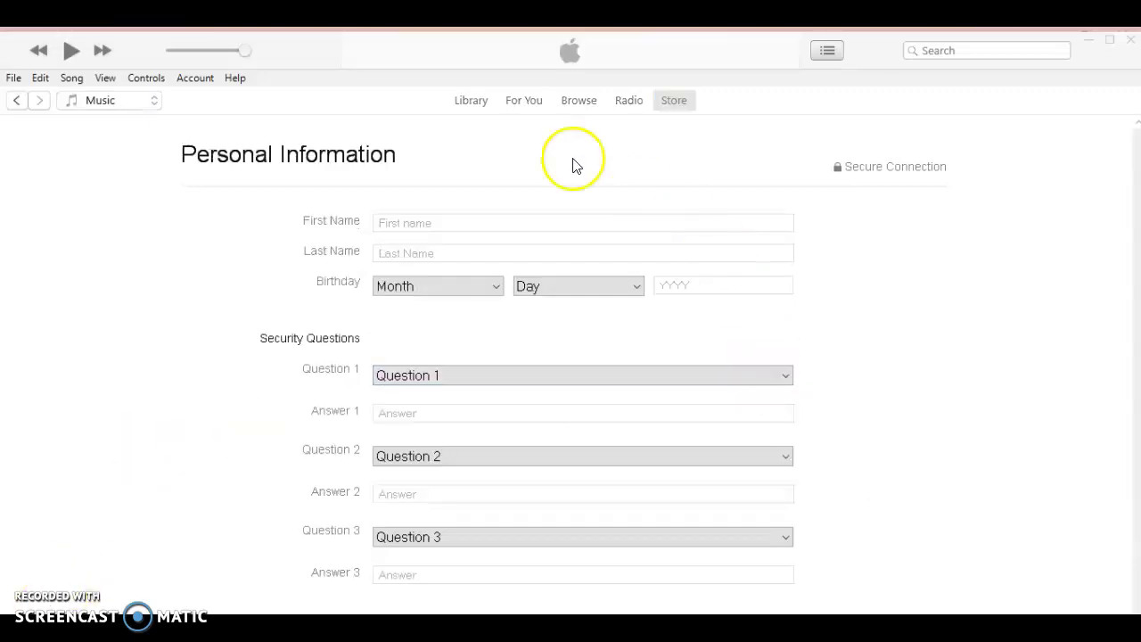
Complete the name, birthday and security question fields, then continue.
key("Tab")
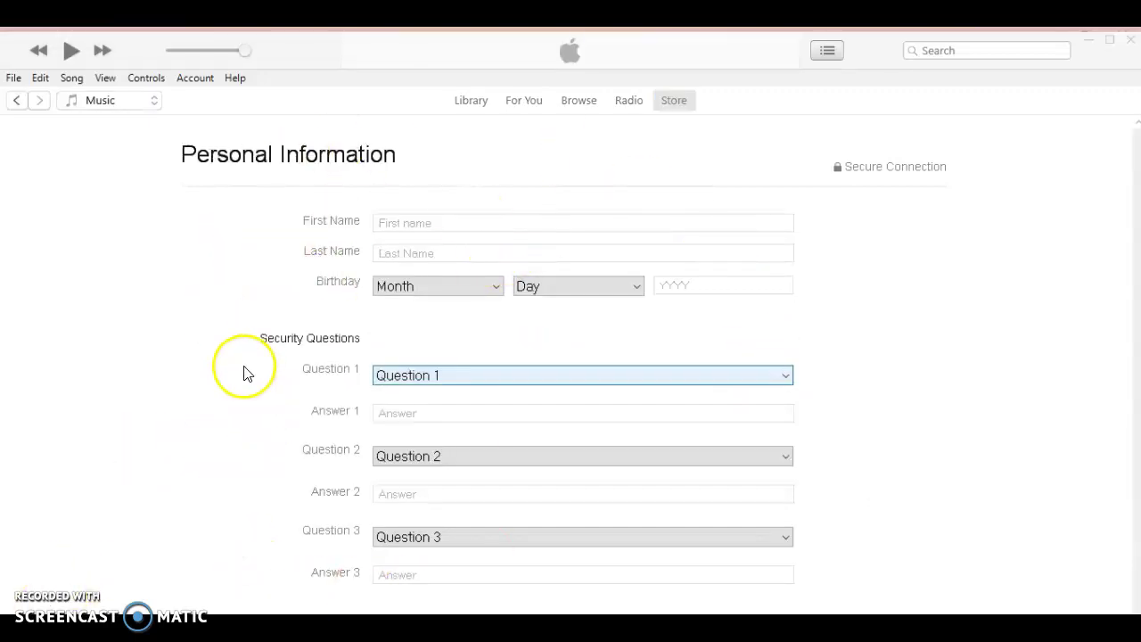
scroll(244, 372, "down", 2)
key("Tab")
key("Tab")
left_click(223, 456)
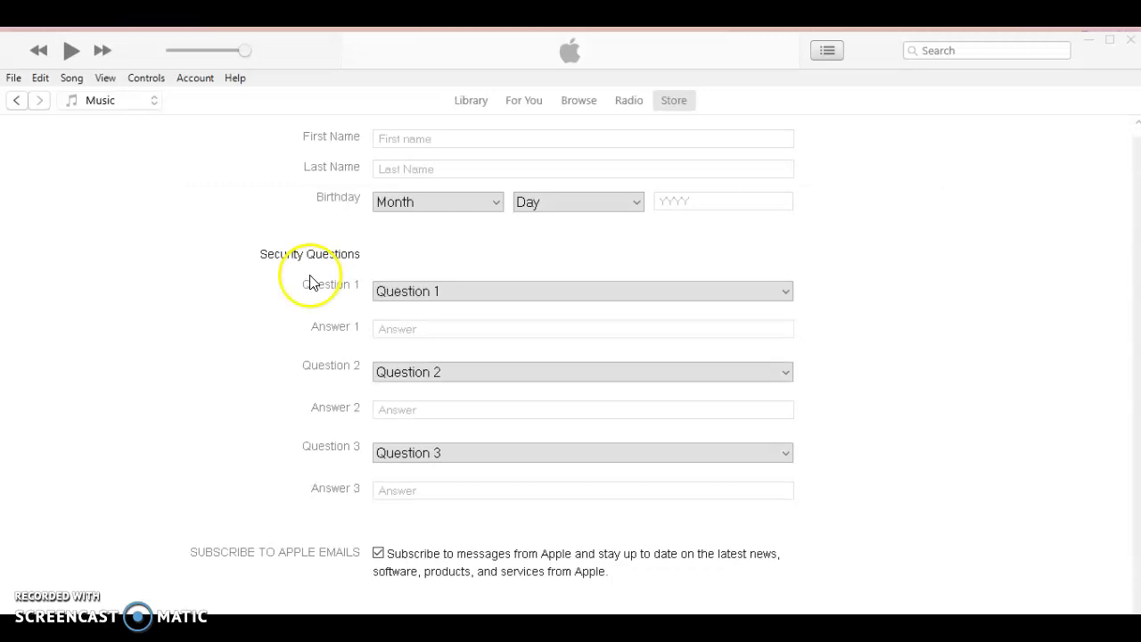
scroll(321, 247, "down", 3)
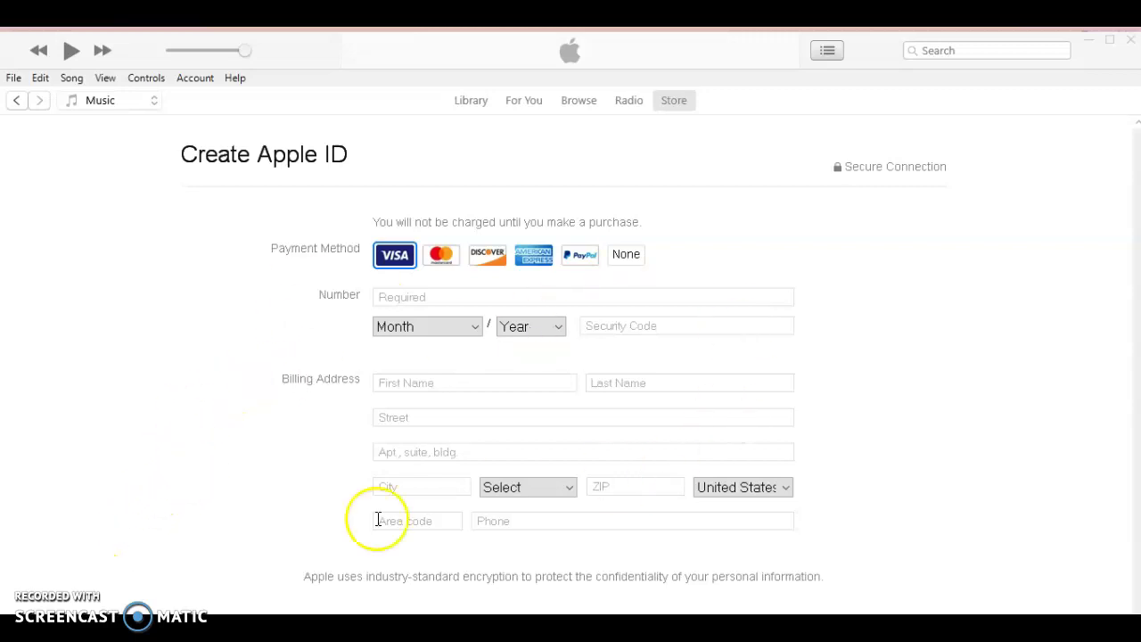
Choose None as the payment method, enter the billing address and finish the Apple ID.
scroll(660, 291, "down", 1)
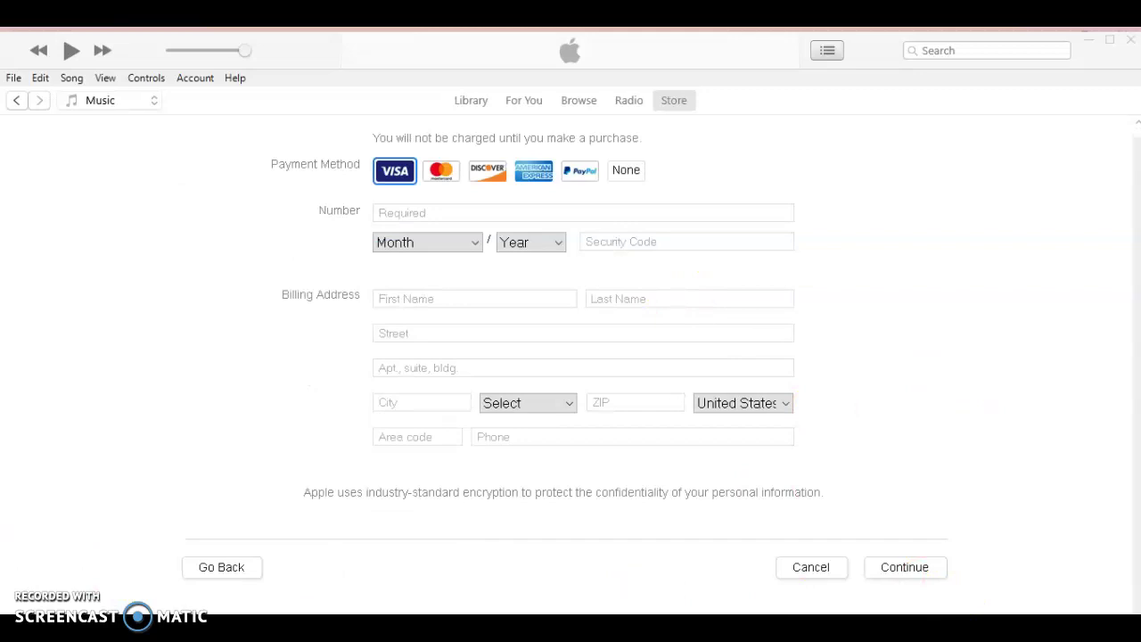
left_click(626, 170)
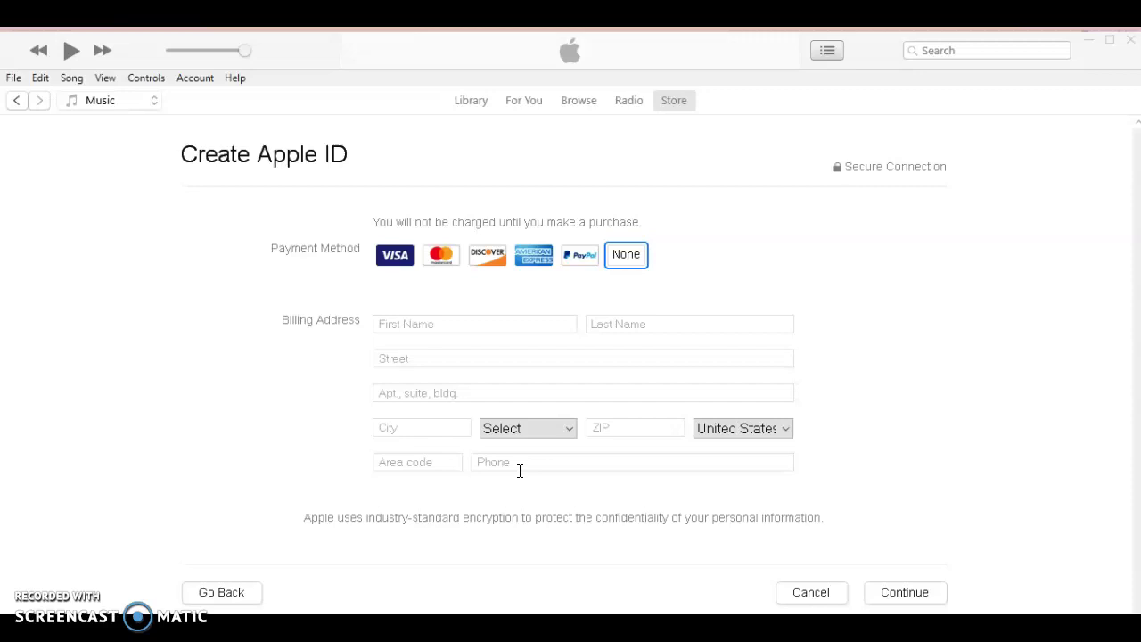
left_click(518, 497)
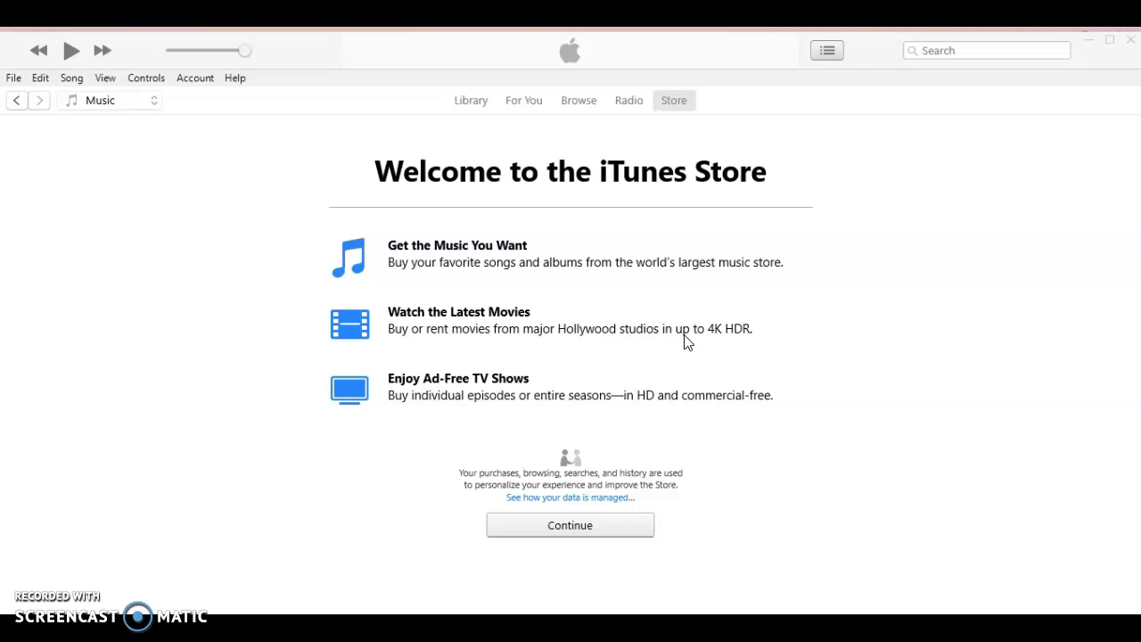
left_click(526, 278)
left_click(627, 264)
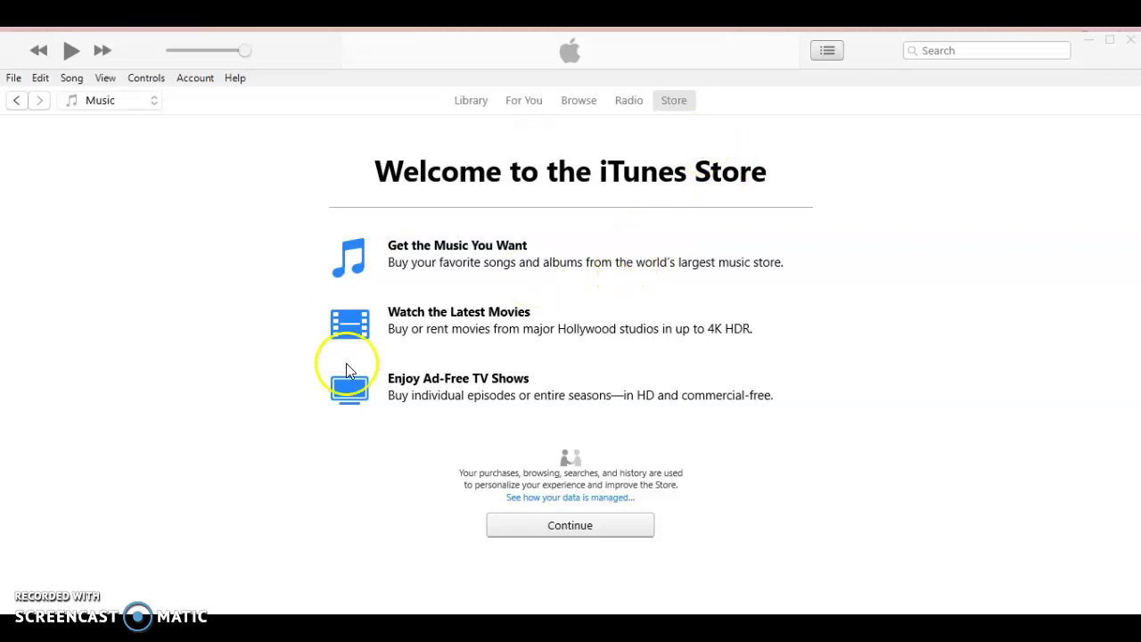